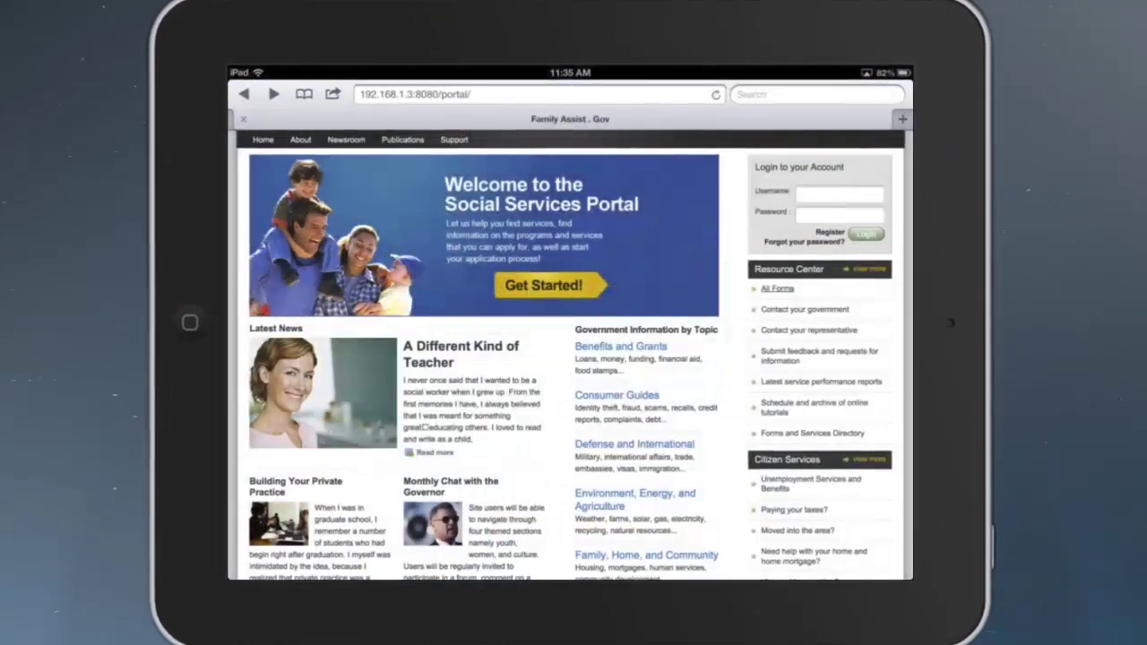
# - From the All Forms list, zoom into the table and open the Application for Long Term Care Services form
pyautogui.click(778, 288)
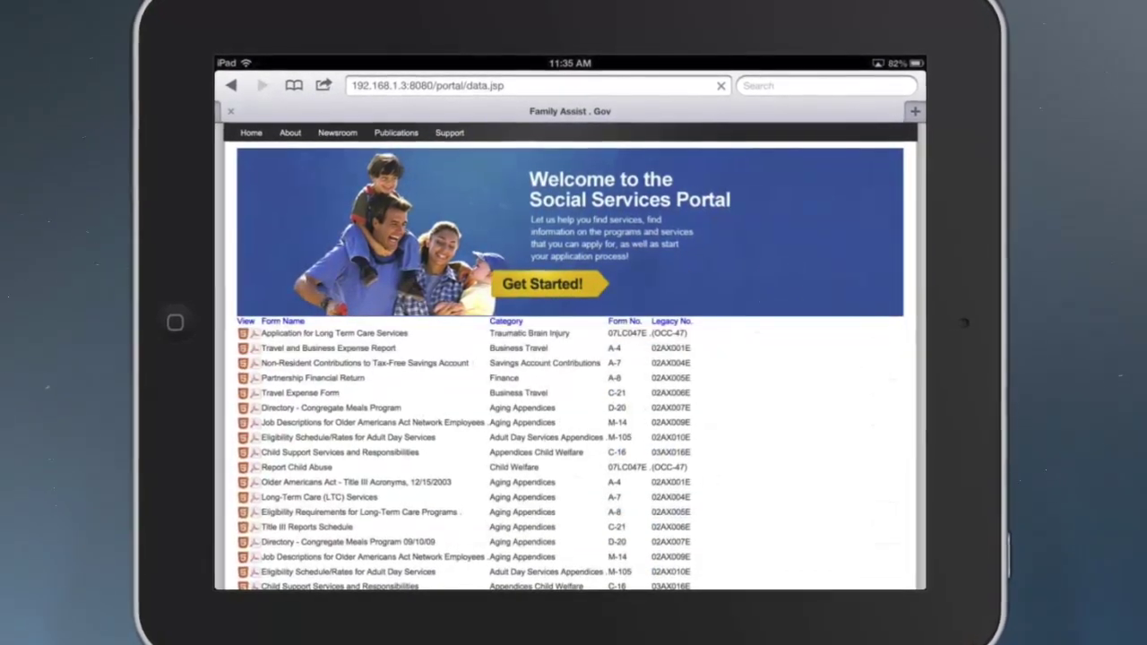
pyautogui.doubleClick(302, 333)
pyautogui.click(375, 270)
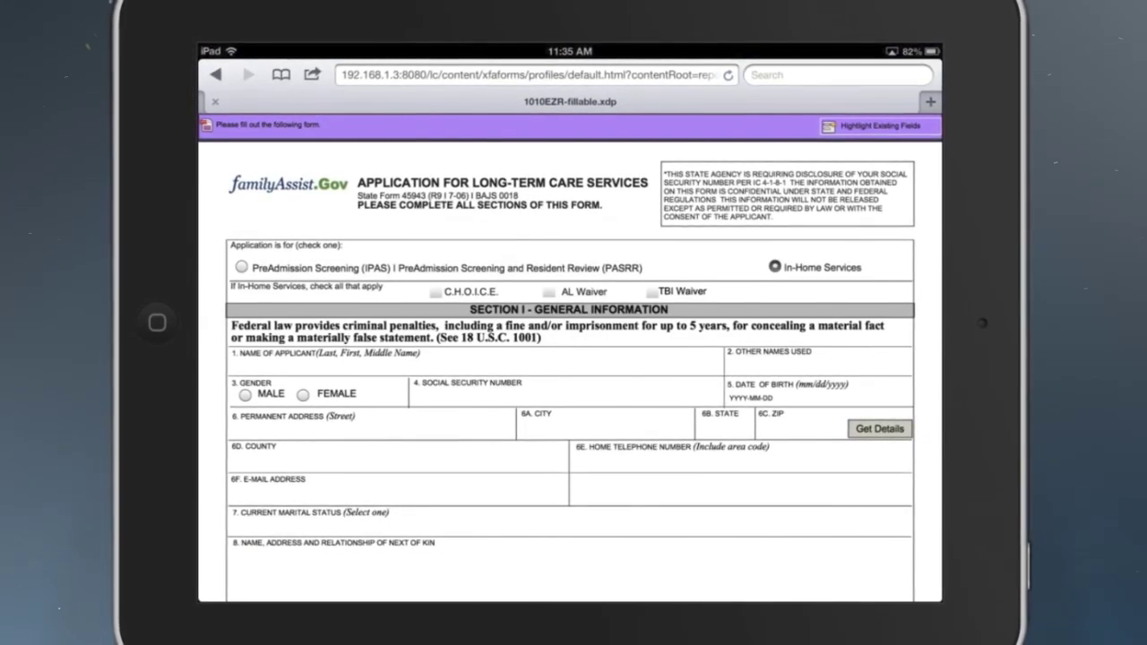
# - Check the TBI Waiver box and fill in the applicant's street address and ZIP code
pyautogui.click(652, 291)
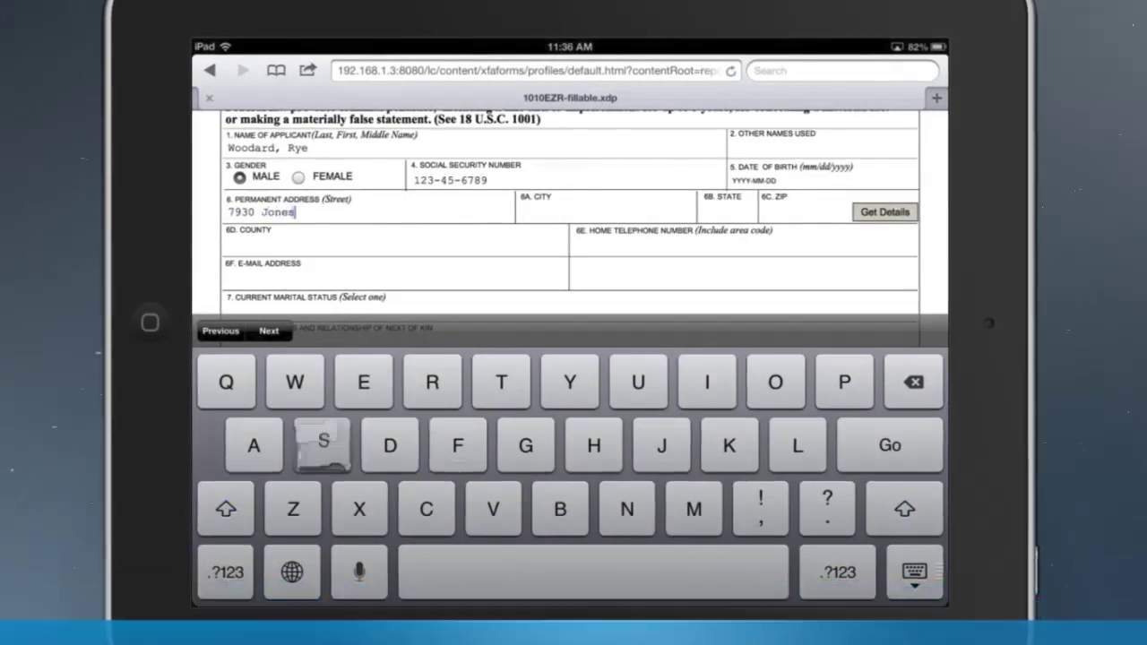
pyautogui.write('Branch Dr')
pyautogui.write('22102')
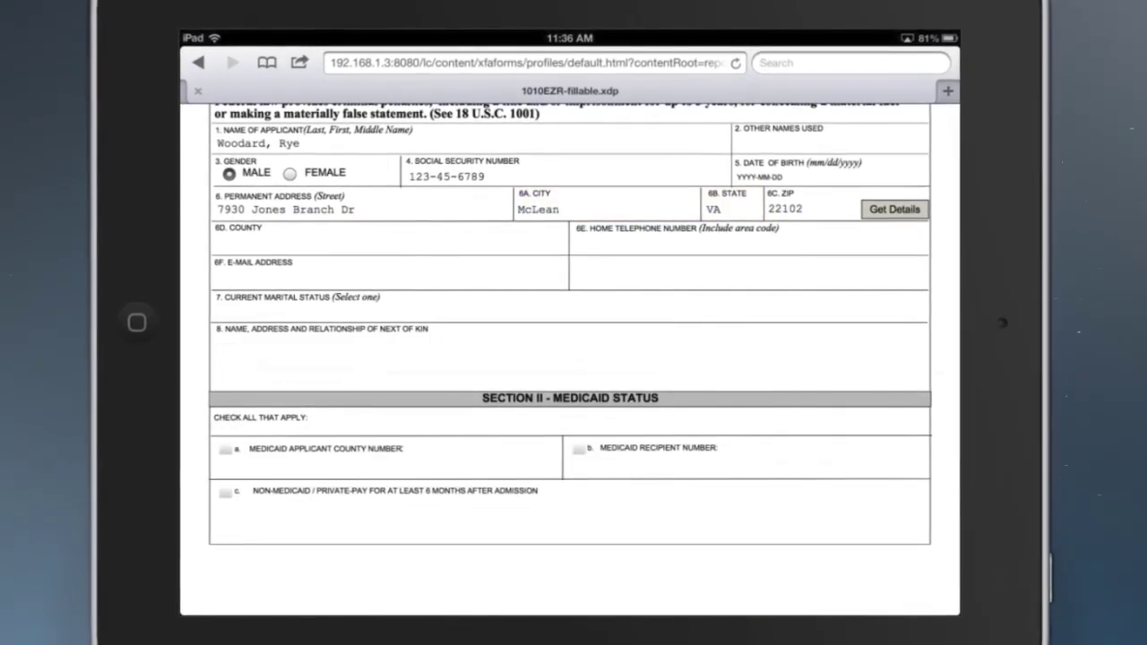
pyautogui.scroll(-15, 570, 359)
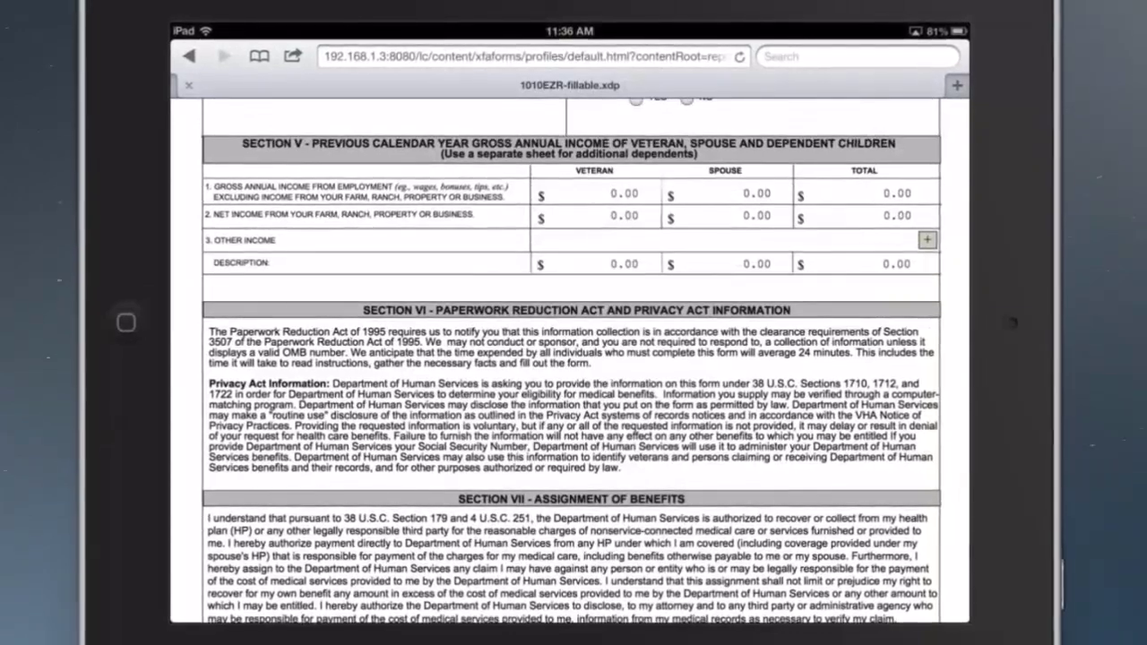
# - Enter employment income of 20,000 for the veteran and 10,000 for the spouse, plus 200 other income
pyautogui.click(600, 175)
pyautogui.write('20,0')
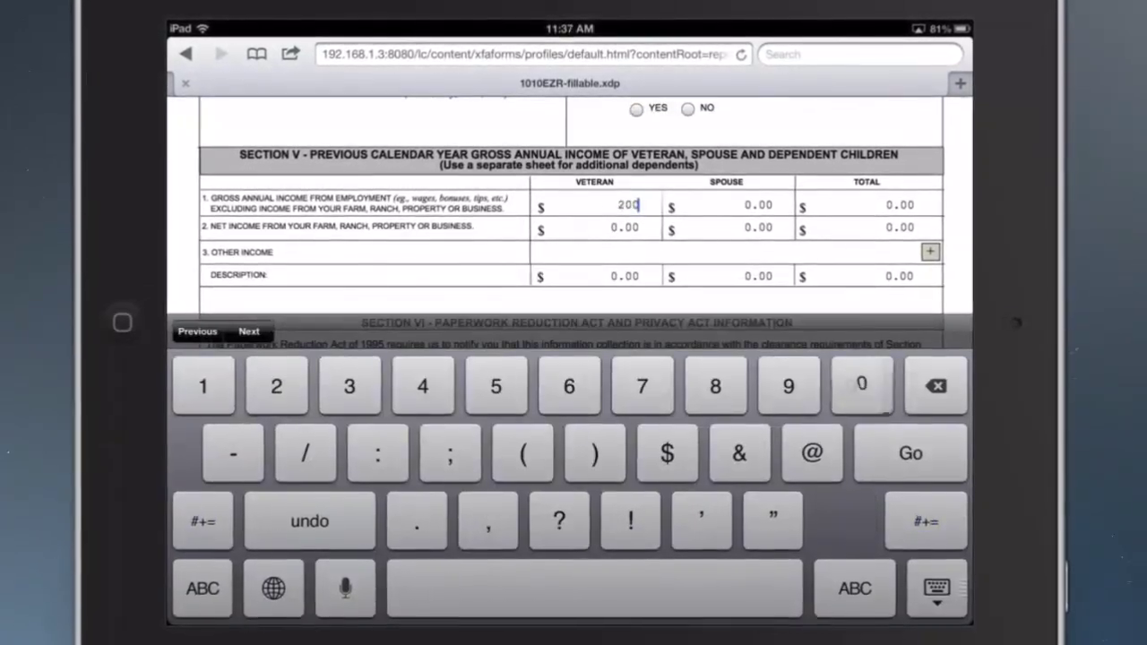
pyautogui.write('00')
pyautogui.click(743, 206)
pyautogui.write('10,000')
pyautogui.click(600, 227)
pyautogui.click(600, 254)
pyautogui.write('2')
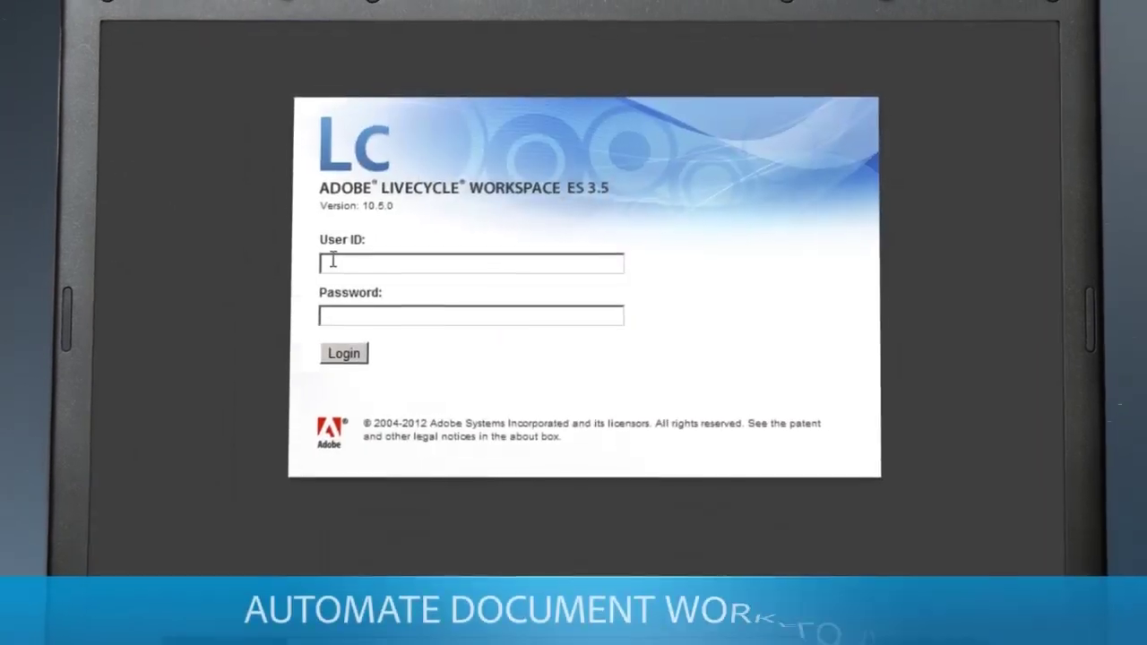
# - Sign in with the caseworker's user ID and password and open the Long Term Care Services application's form
pyautogui.press('Tab')
pyautogui.write('password')
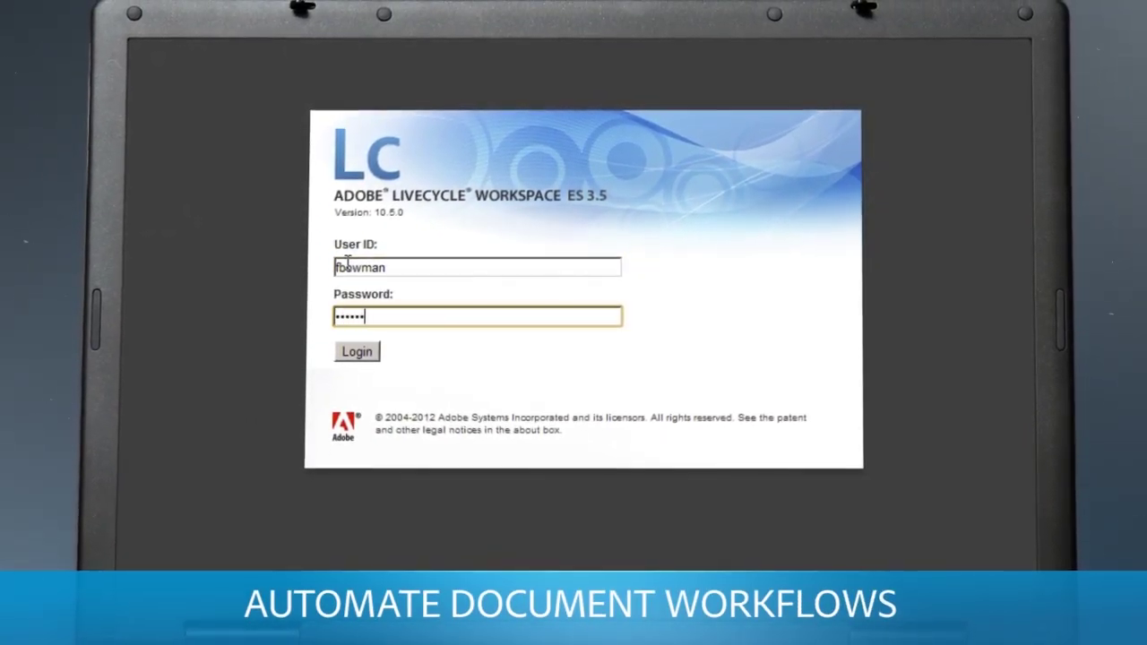
pyautogui.click(352, 352)
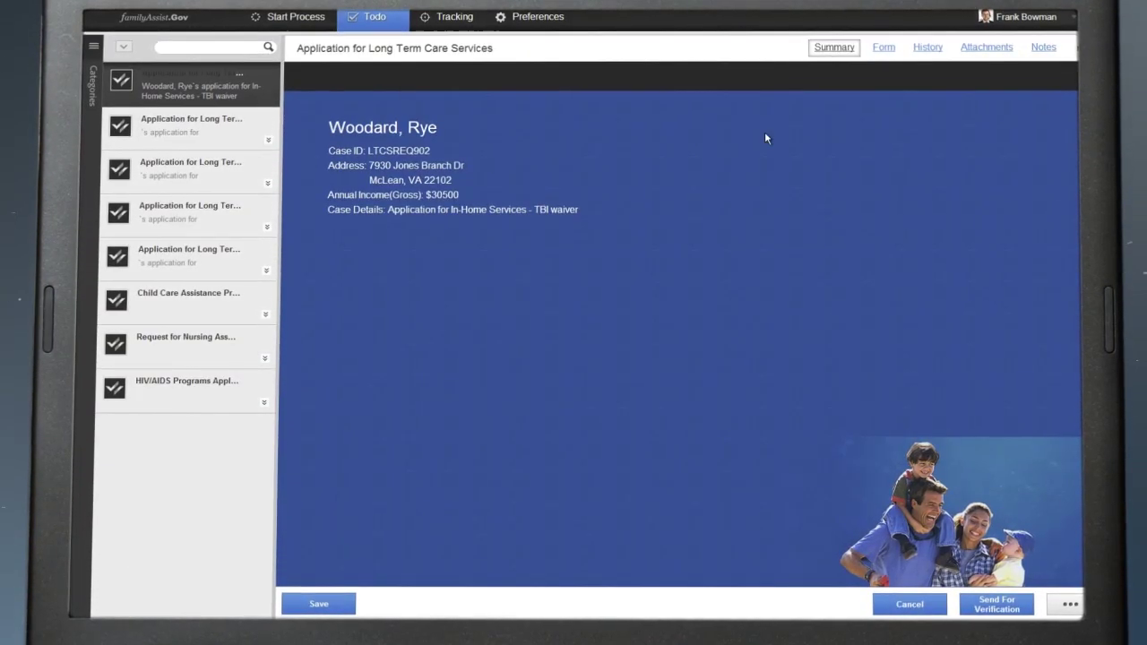
pyautogui.click(885, 49)
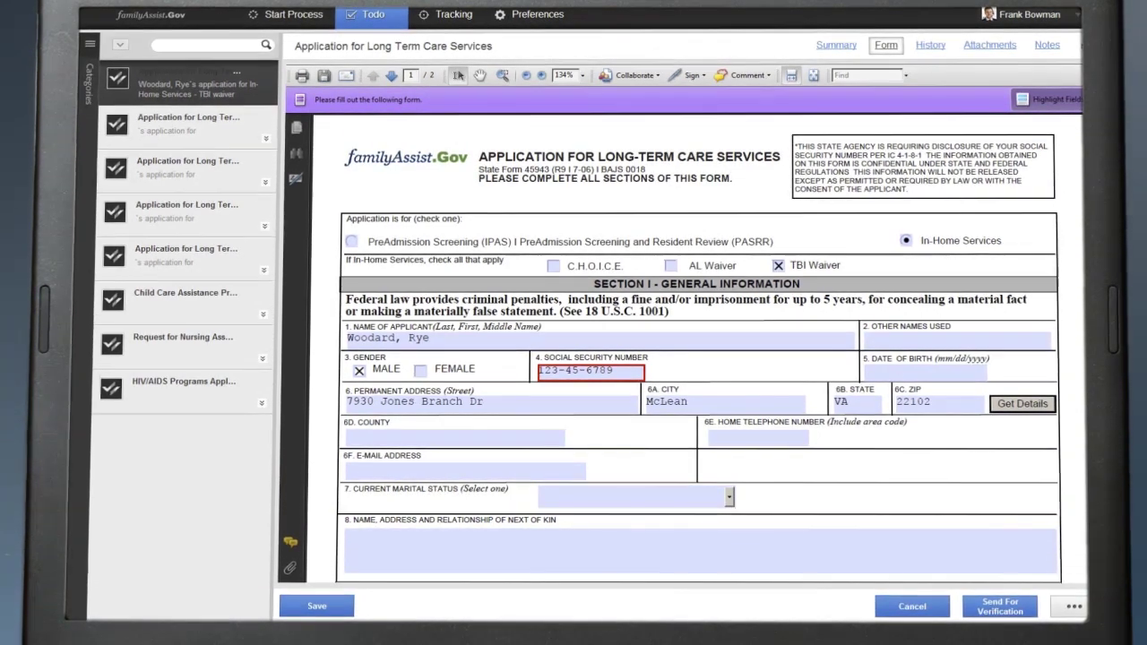
# - Scroll the submitted form to Section V, showing 20,000 and 10,000 income totalling 30,000
pyautogui.scroll(-2, 1007, 181)
pyautogui.scroll(-15, 682, 350)
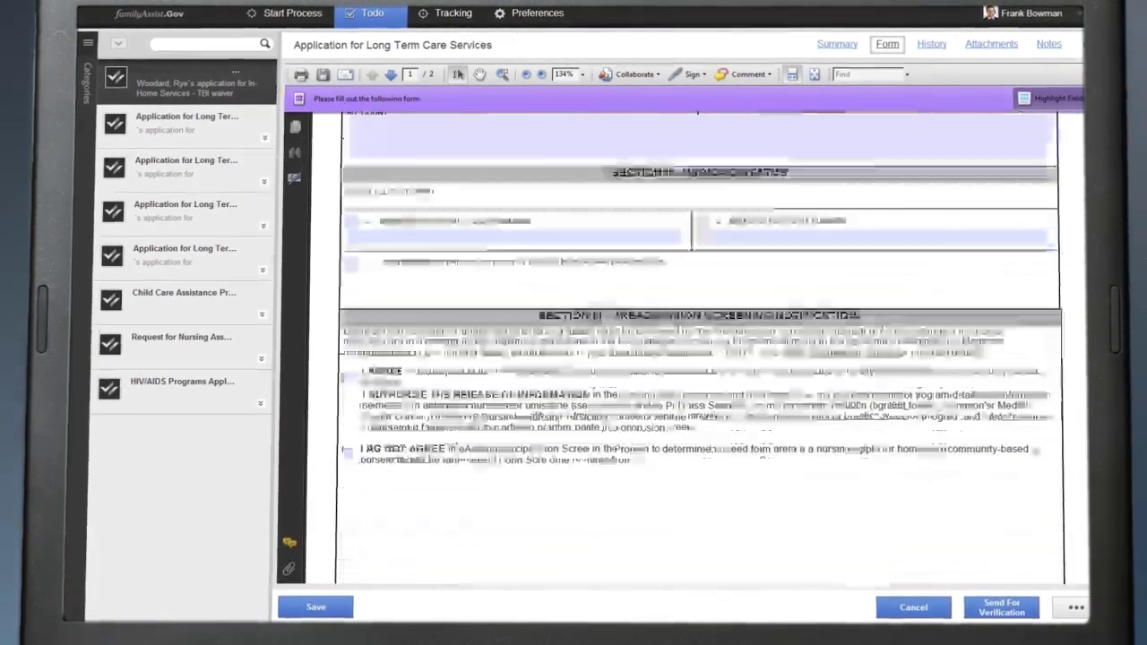
pyautogui.scroll(-5, 699, 359)
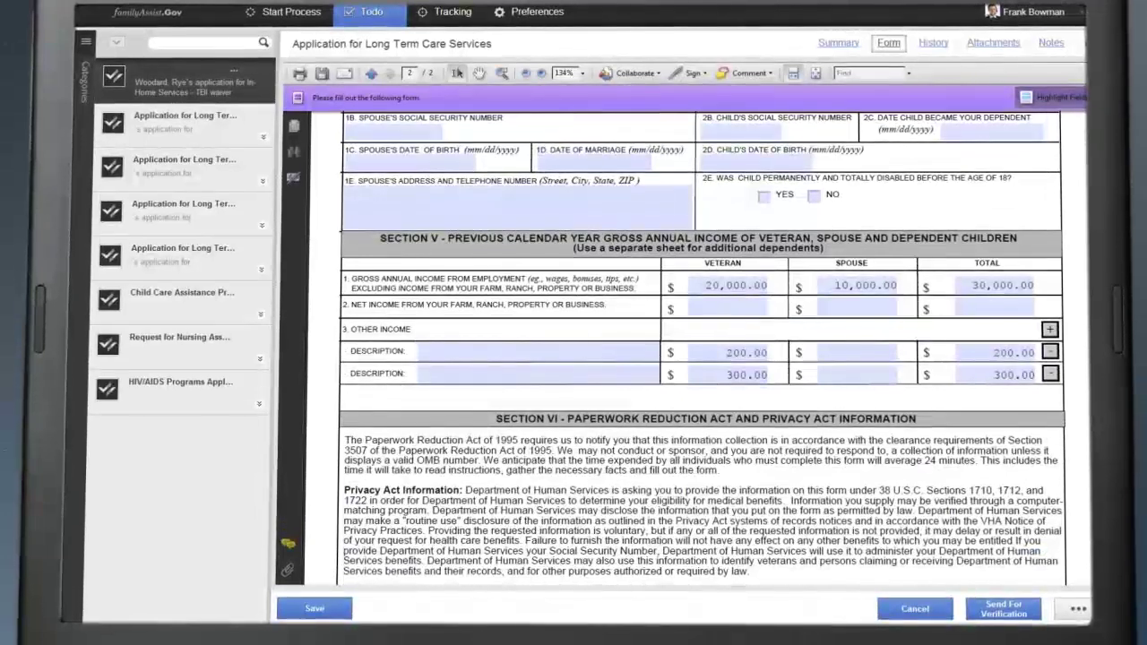
# - Add a 'Health Community Services' note asking to verify community health, then Send For Verification
pyautogui.click(1051, 42)
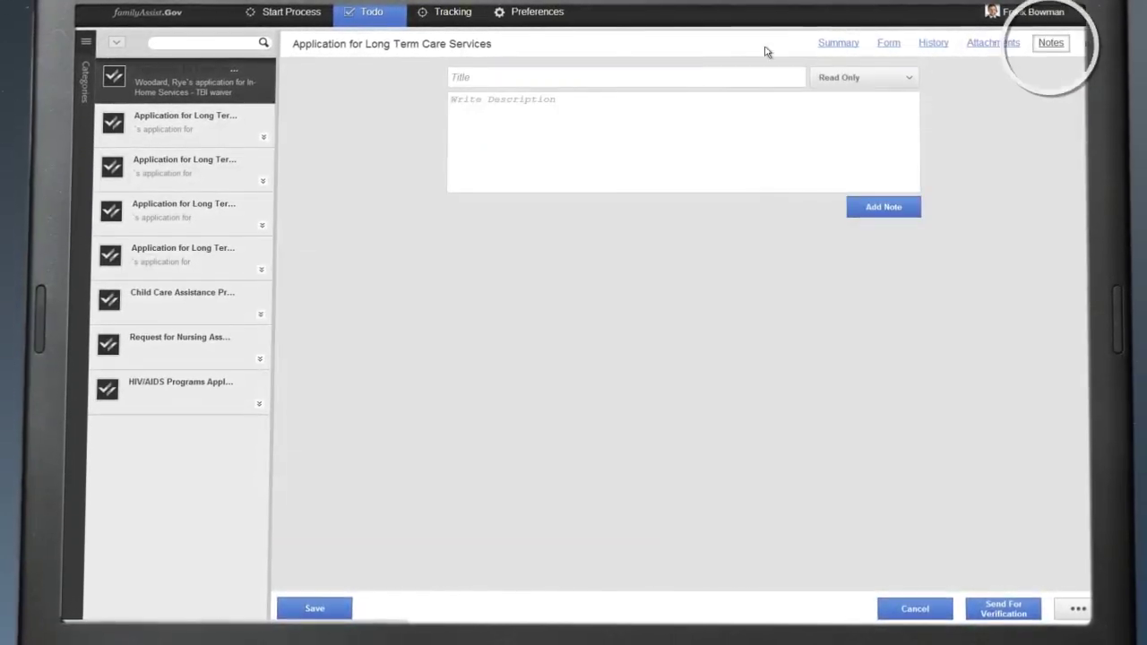
pyautogui.write('Health Community Services')
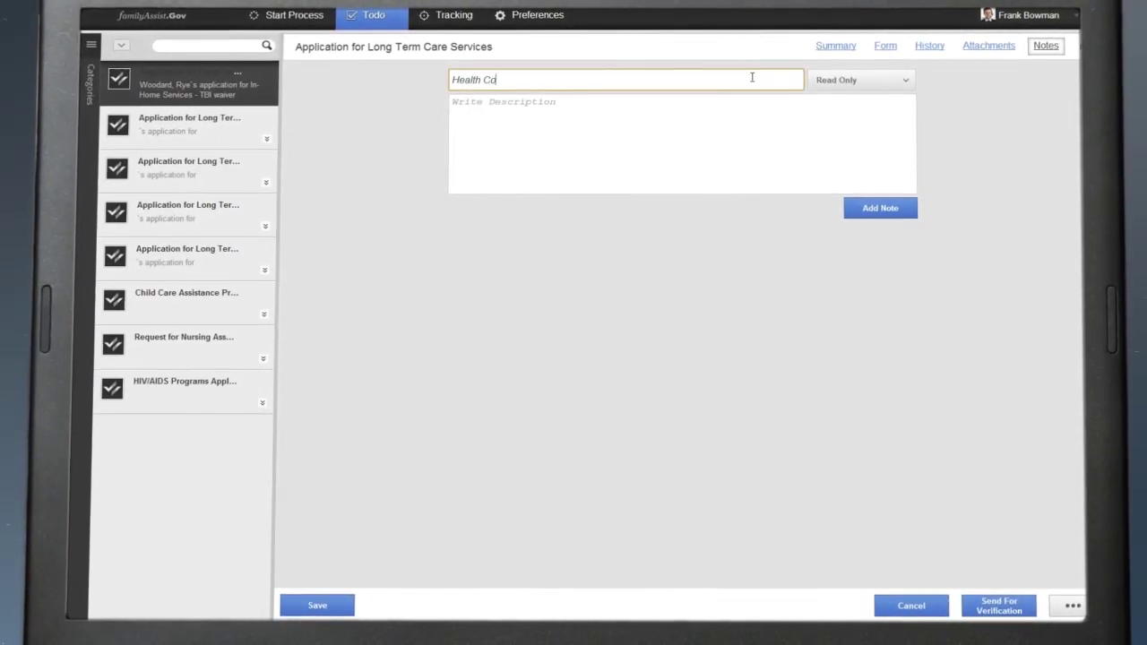
pyautogui.press('Tab')
pyautogui.click(755, 116)
pyautogui.write('Please verify if community')
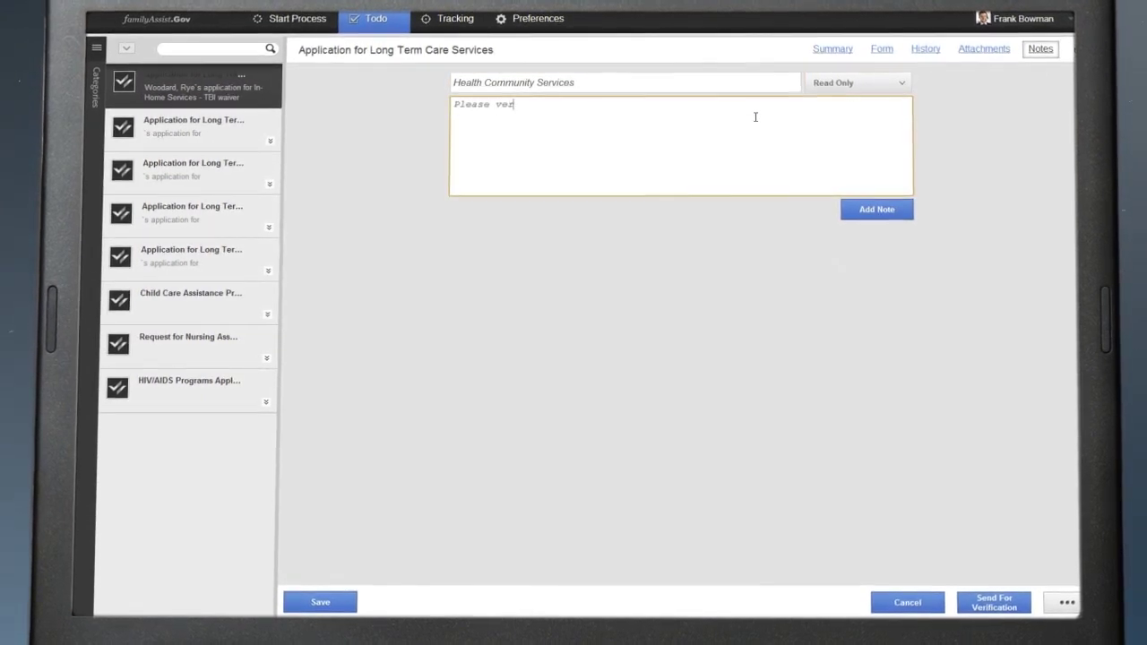
pyautogui.write(' health services can be provided.')
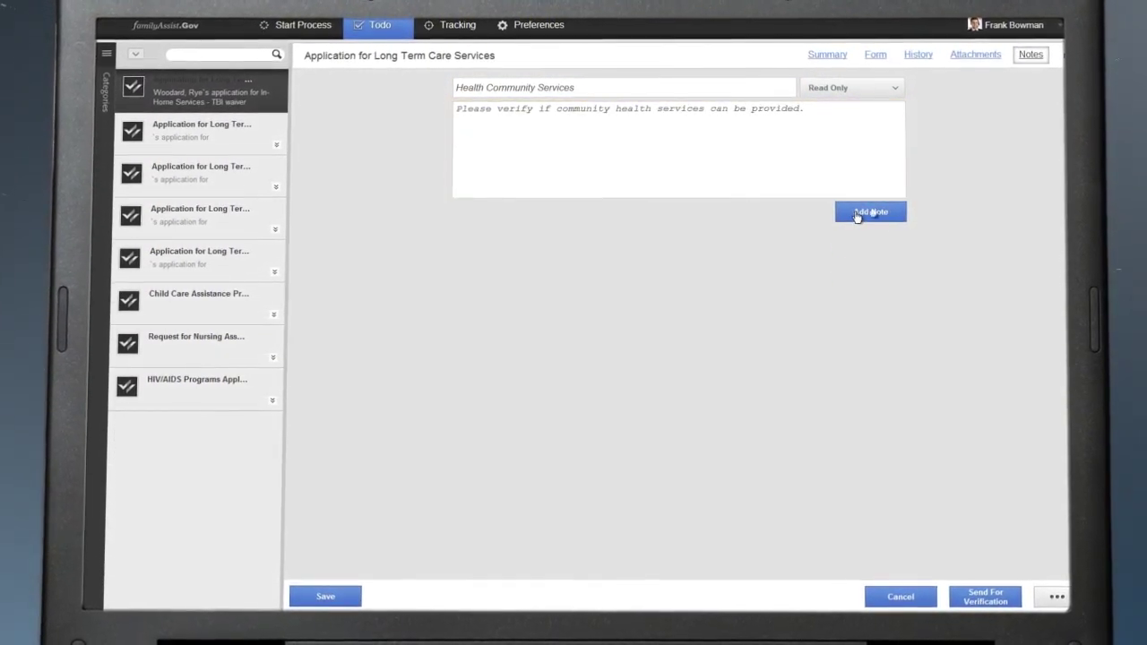
pyautogui.click(857, 214)
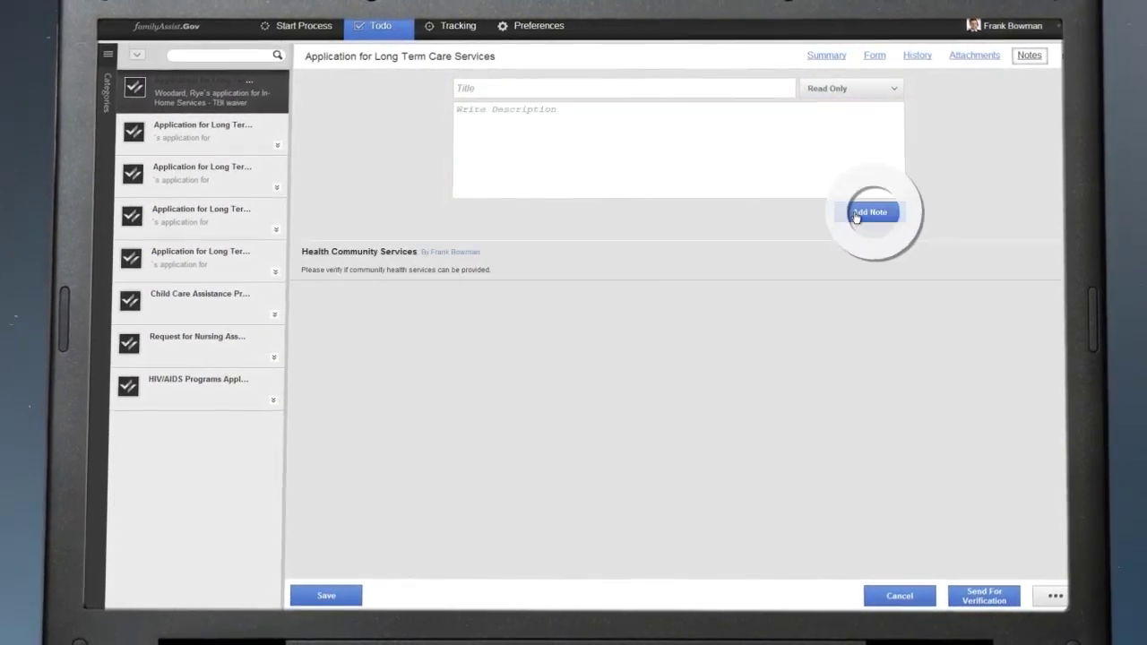
pyautogui.click(966, 595)
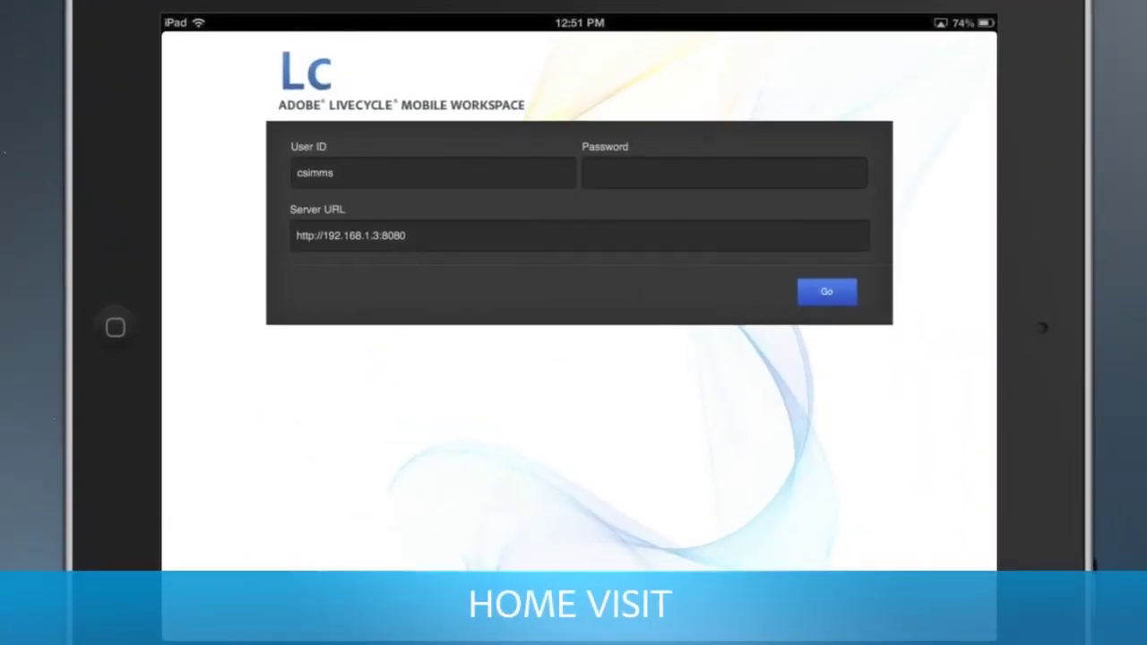
# - Sign in to Mobile Workspace with the account password and open the TBI Waiver Assessment task
pyautogui.click(681, 173)
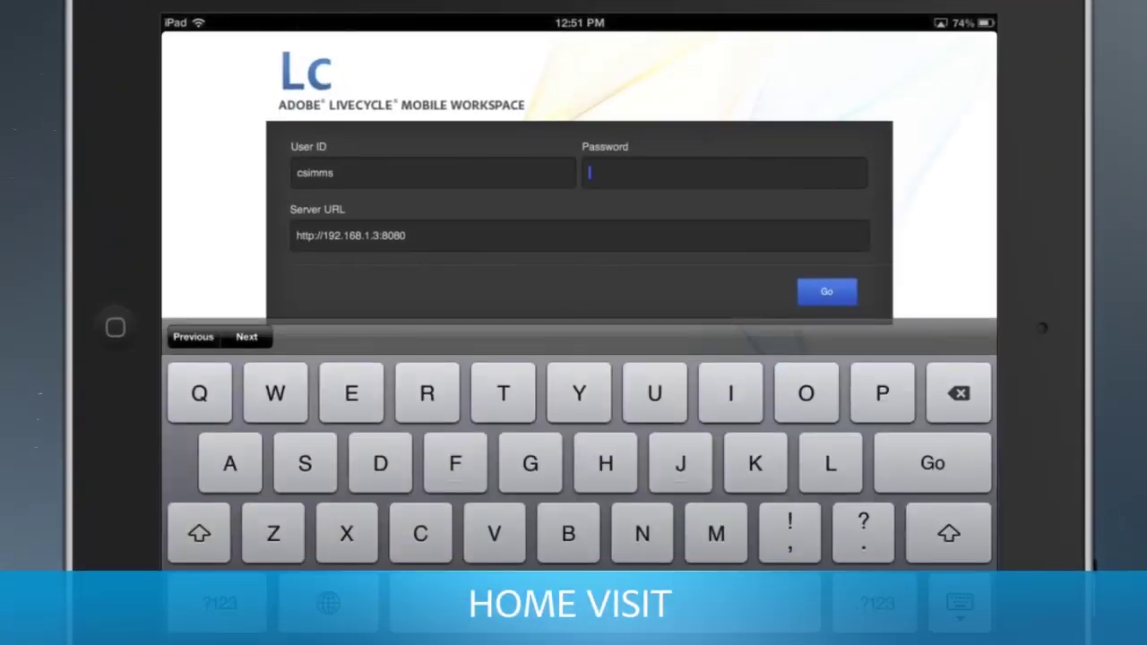
pyautogui.write('password')
pyautogui.click(826, 291)
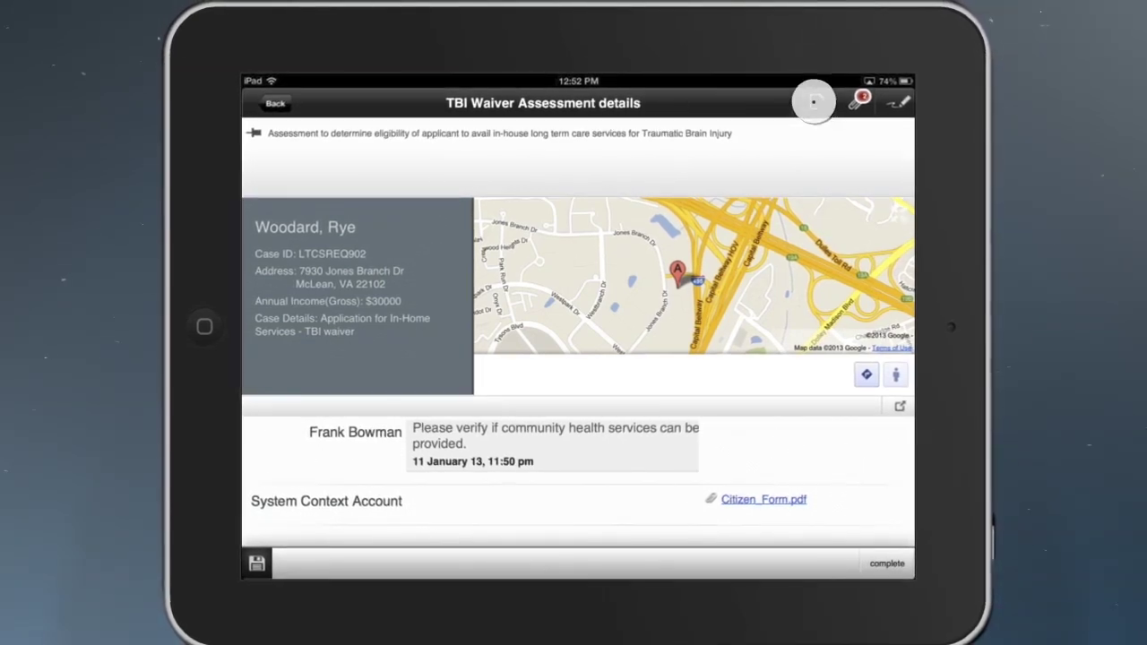
pyautogui.click(814, 101)
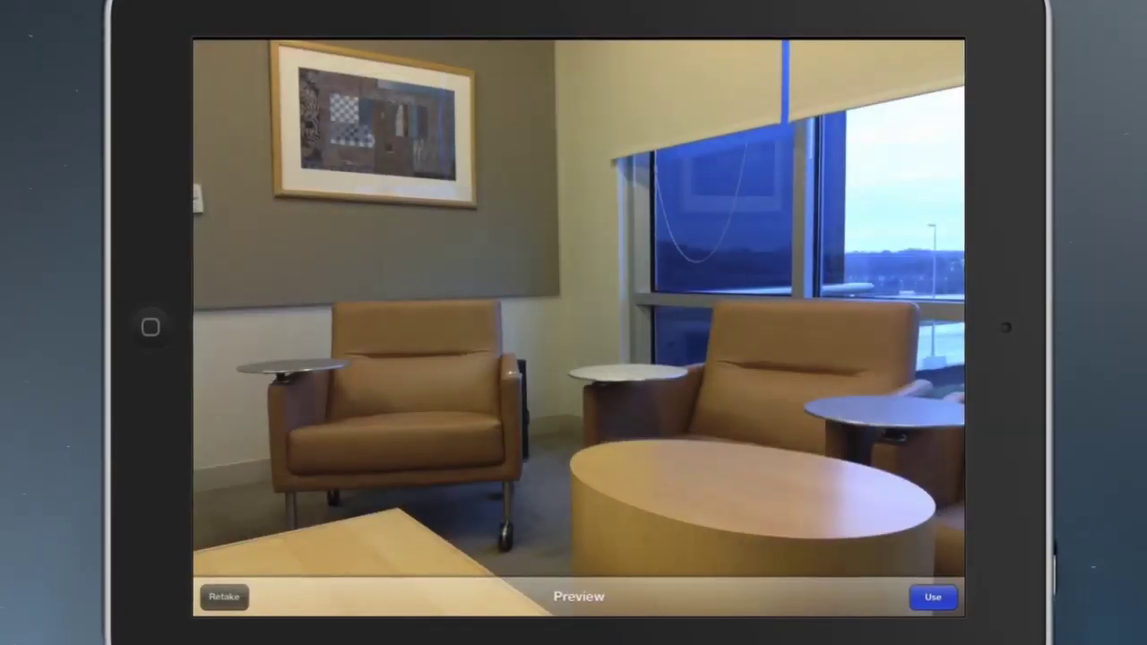
# - Use the room photo, title it 'Living room', describe it 'Clean but high level of humidity', and attach it
pyautogui.click(933, 597)
pyautogui.click(421, 522)
pyautogui.write('Living r')
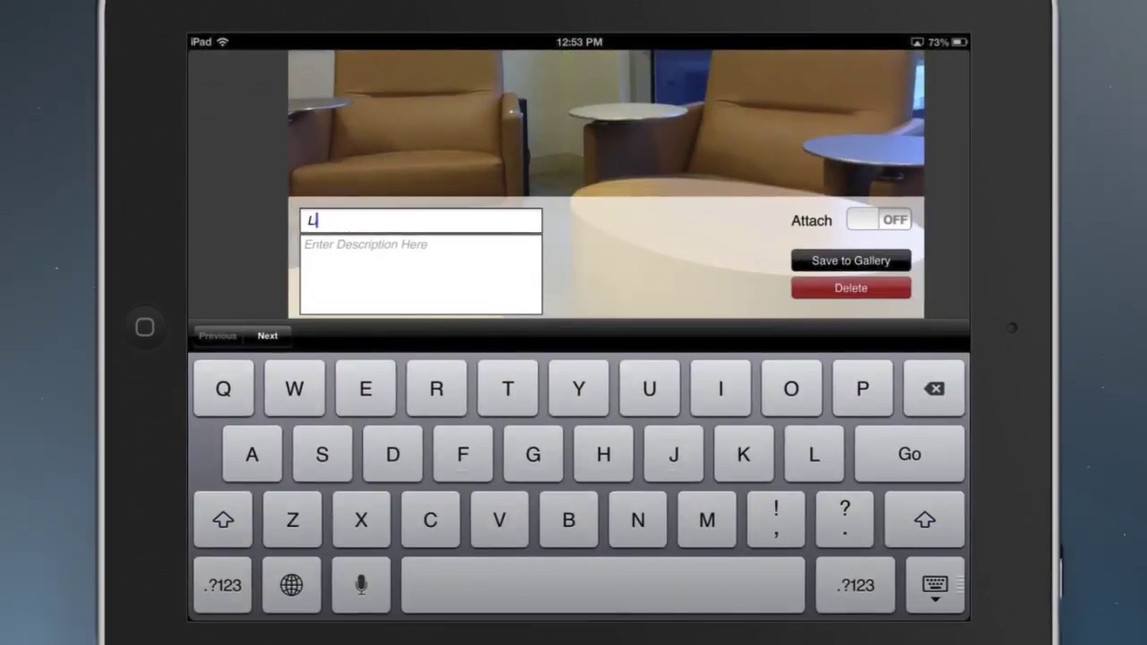
pyautogui.write('oom')
pyautogui.click(358, 243)
pyautogui.write('Clean but h')
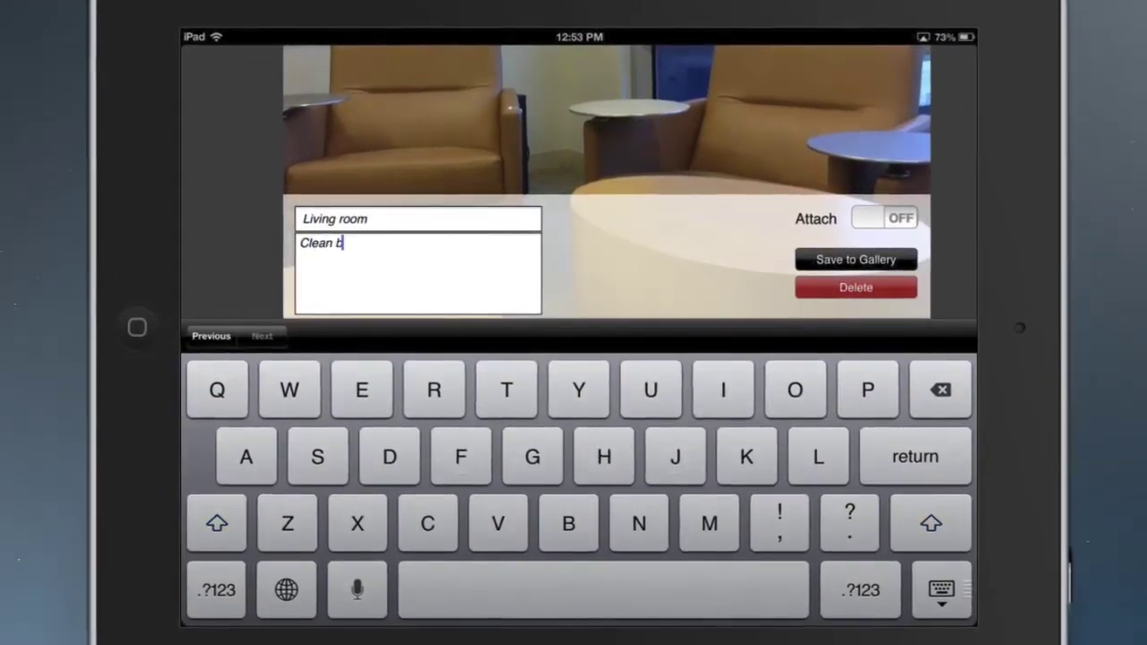
pyautogui.write('igh level of humid')
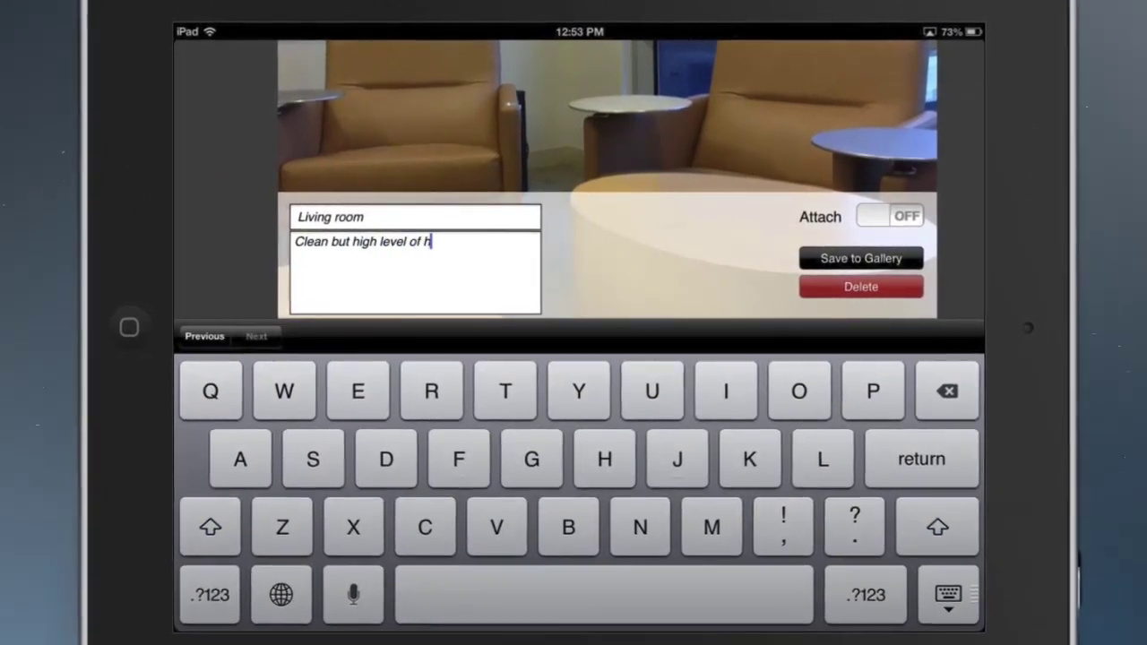
pyautogui.write('ity')
pyautogui.click(950, 596)
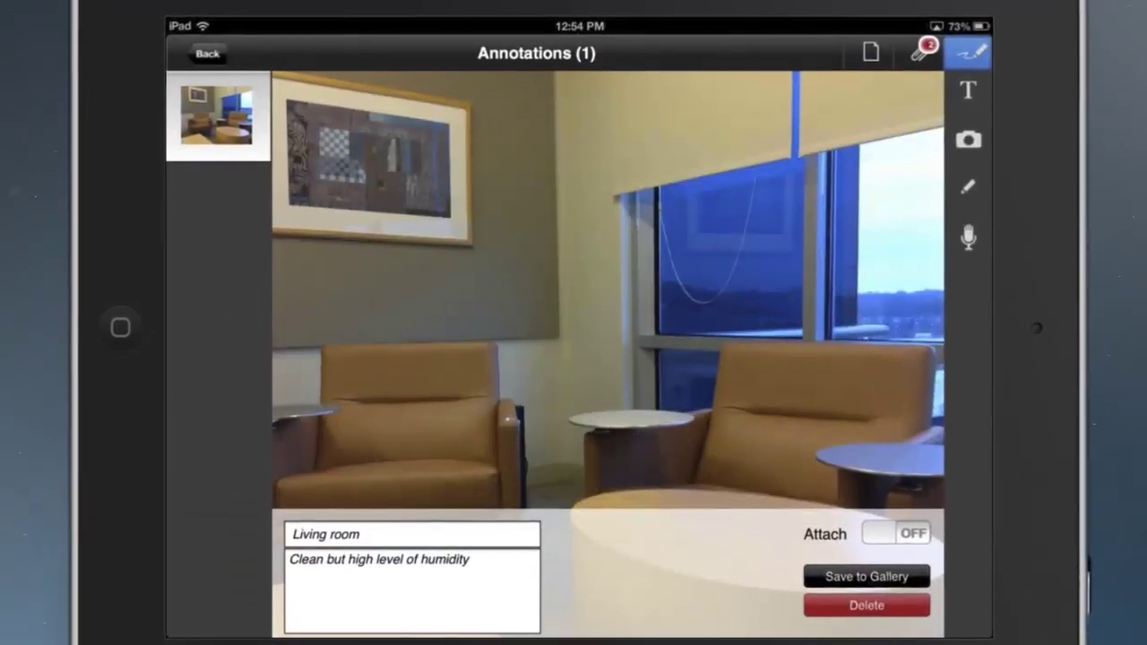
pyautogui.click(899, 536)
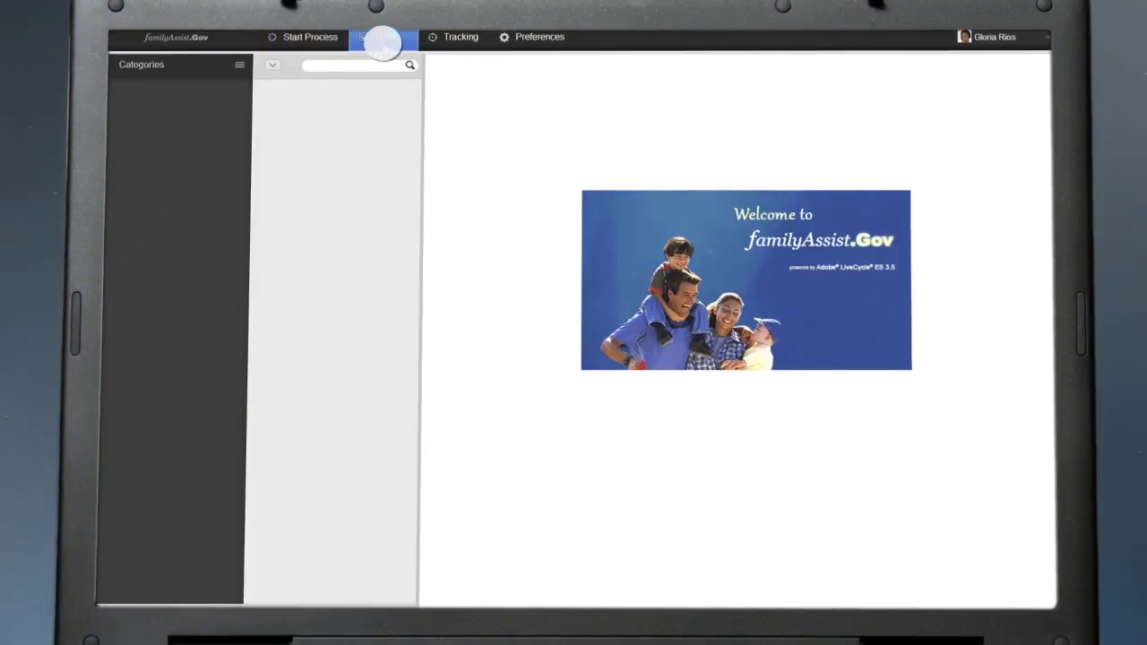
# - Open the applicant's application task and scroll through the filled TBI waiver assessment form
pyautogui.click(370, 91)
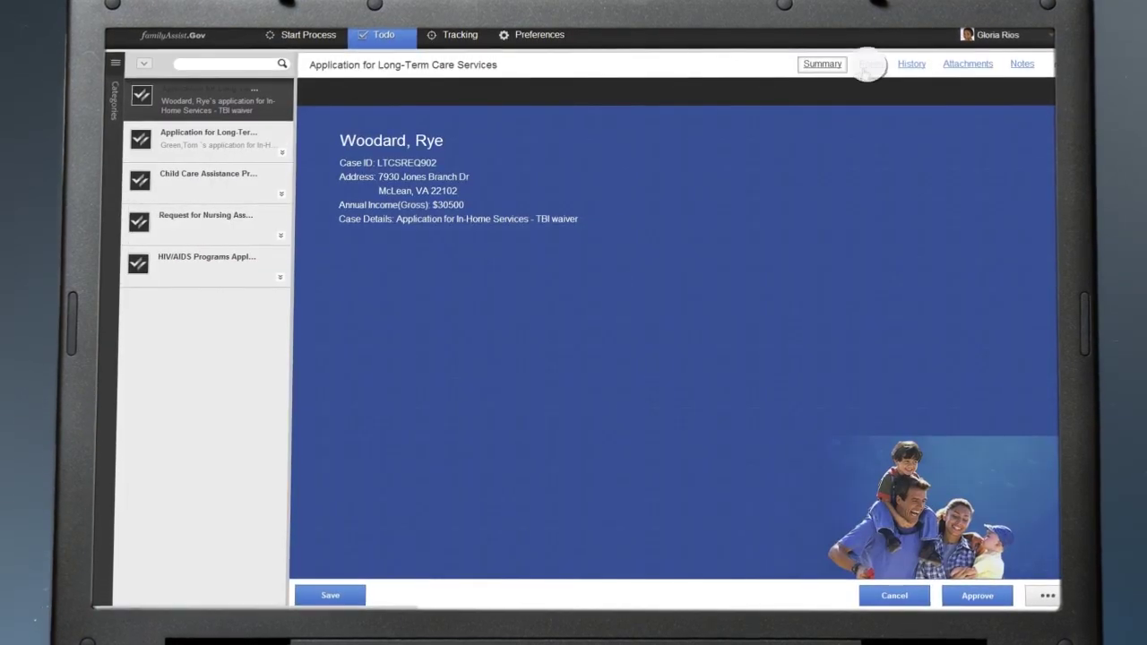
pyautogui.click(867, 65)
pyautogui.scroll(-10, 681, 358)
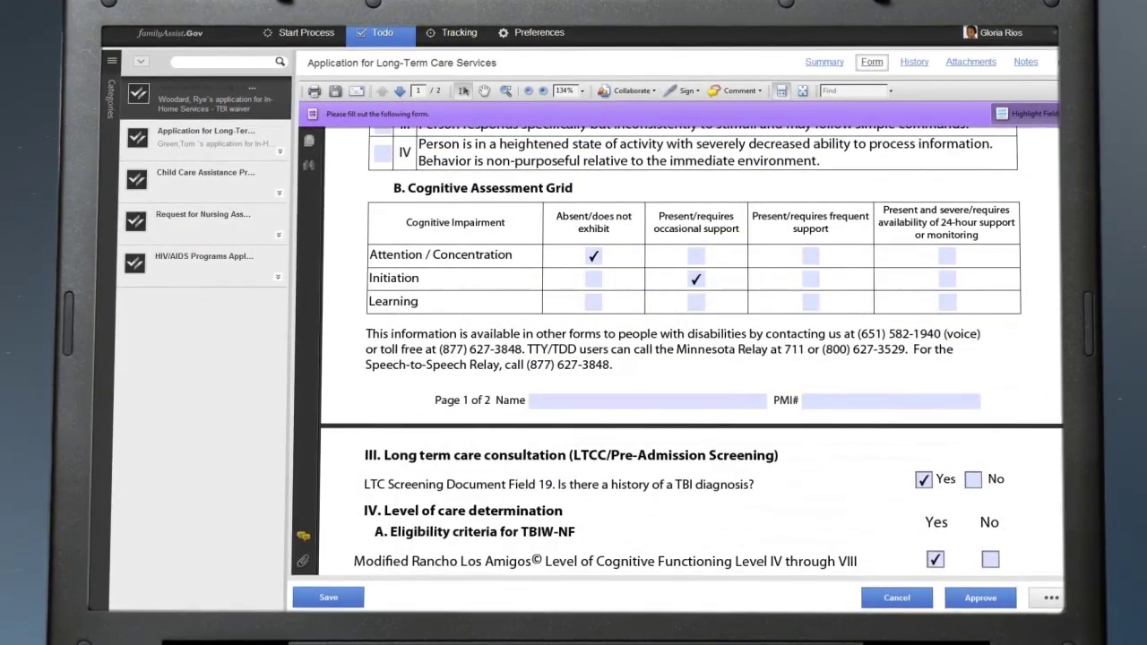
pyautogui.scroll(-10, 558, 185)
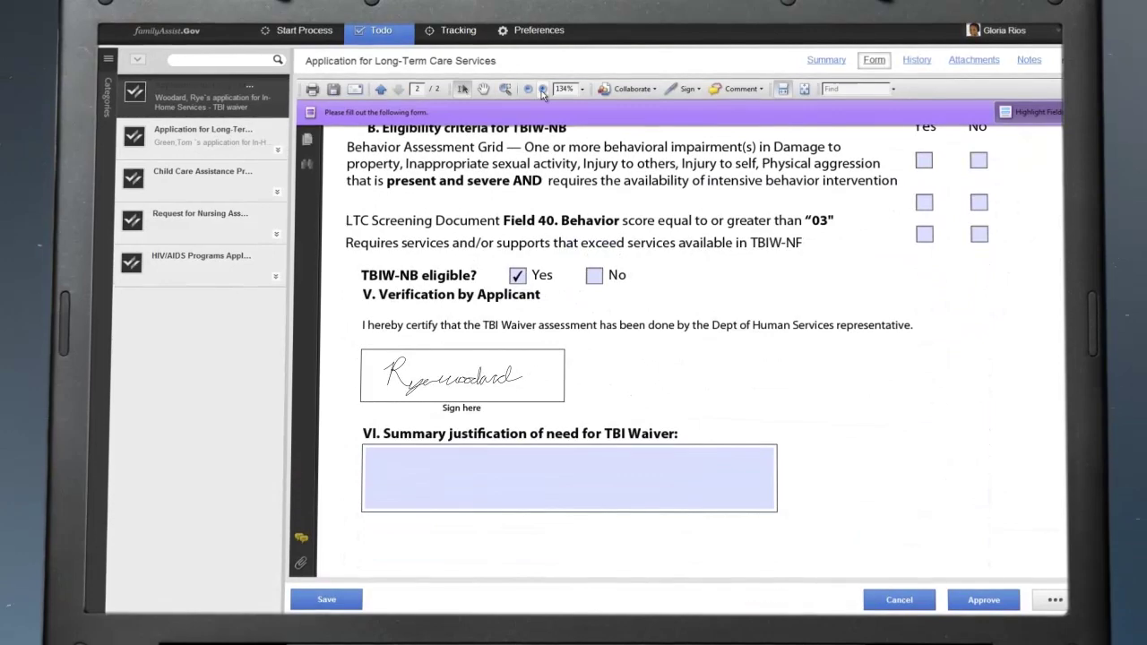
# - Set the form to actual size, type 'In ho' in the Referred for field, and approve the application
pyautogui.click(542, 88)
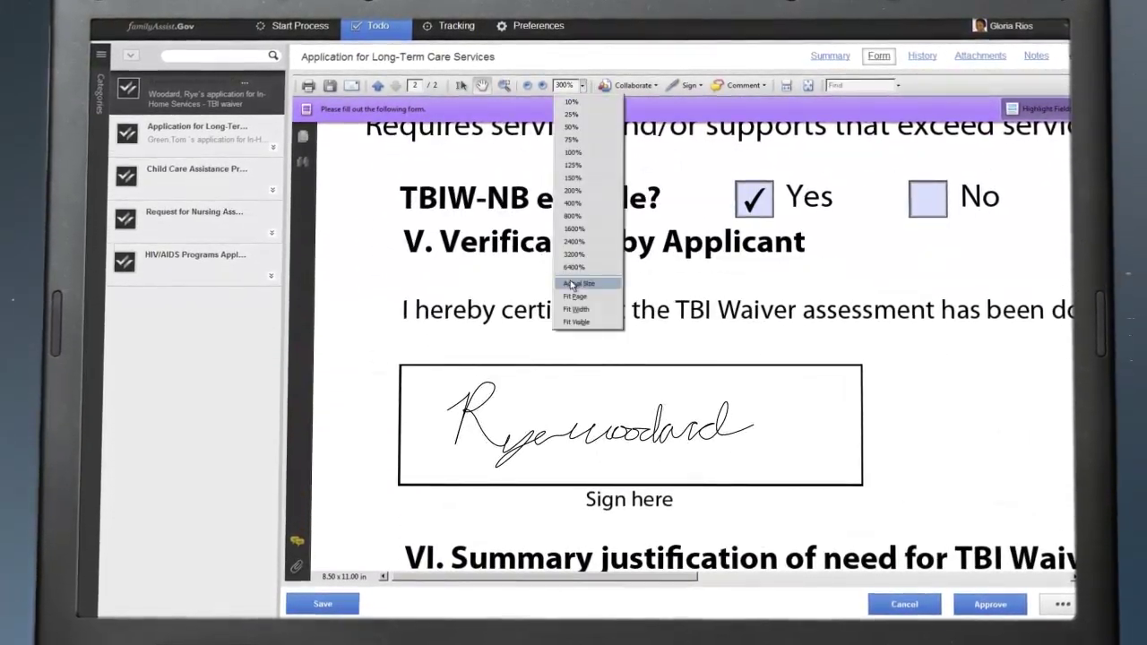
pyautogui.click(573, 284)
pyautogui.scroll(15, 867, 221)
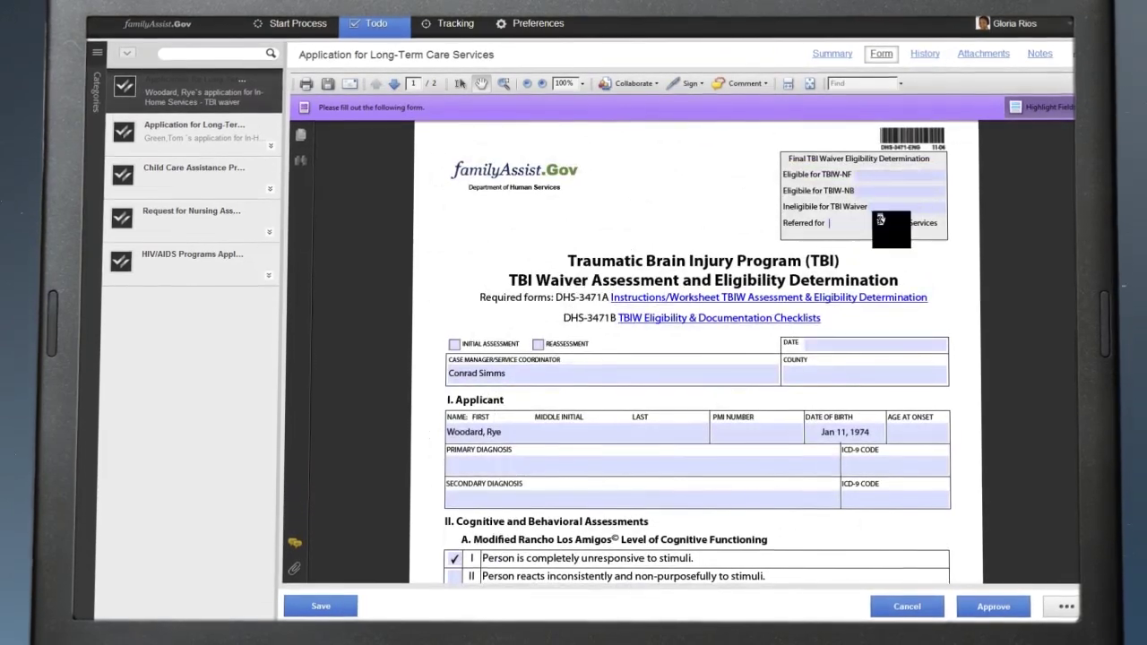
pyautogui.write('In home')
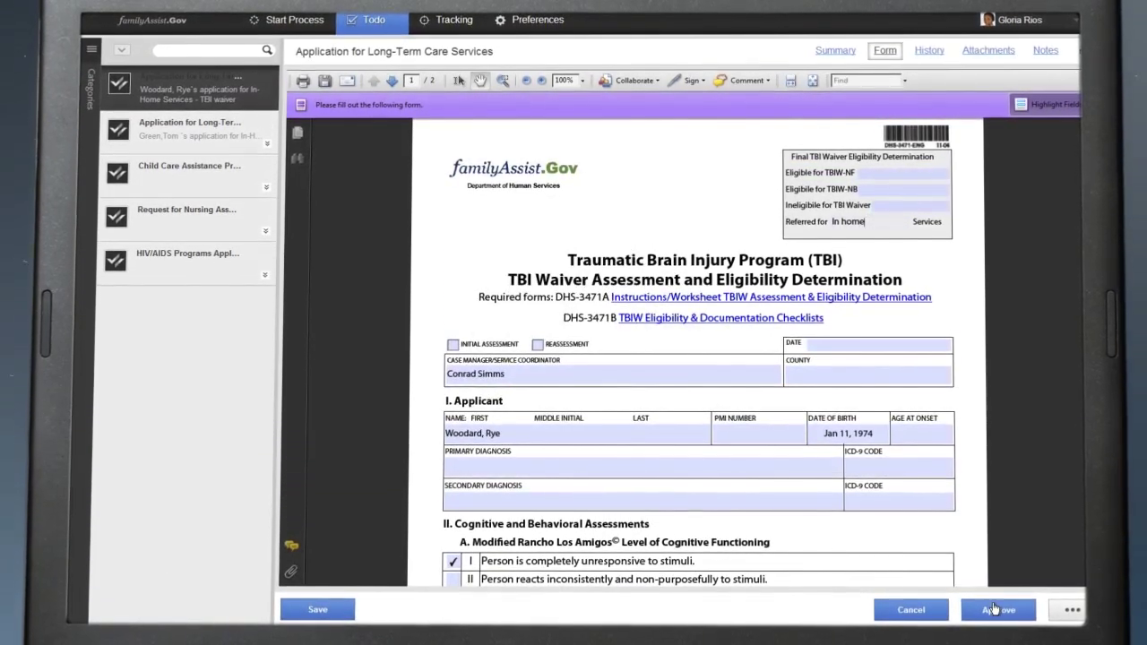
pyautogui.click(995, 609)
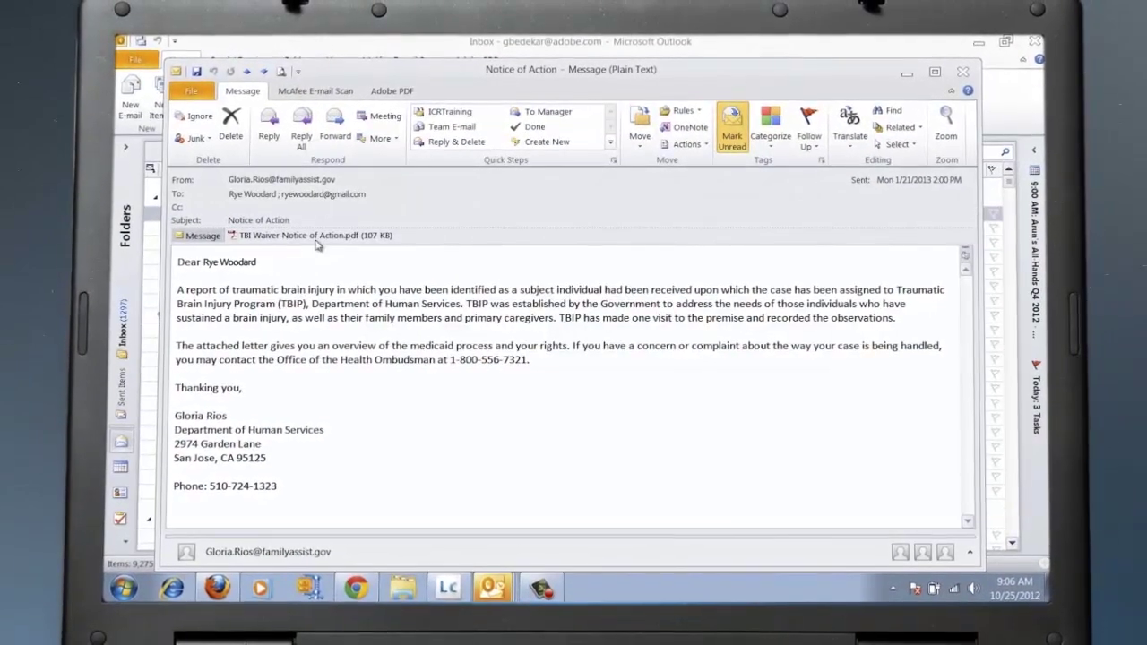
# - Open the TBI Waiver Notice of Action.pdf attachment in Acrobat and scroll through it
pyautogui.doubleClick(319, 234)
pyautogui.scroll(-1, 854, 334)
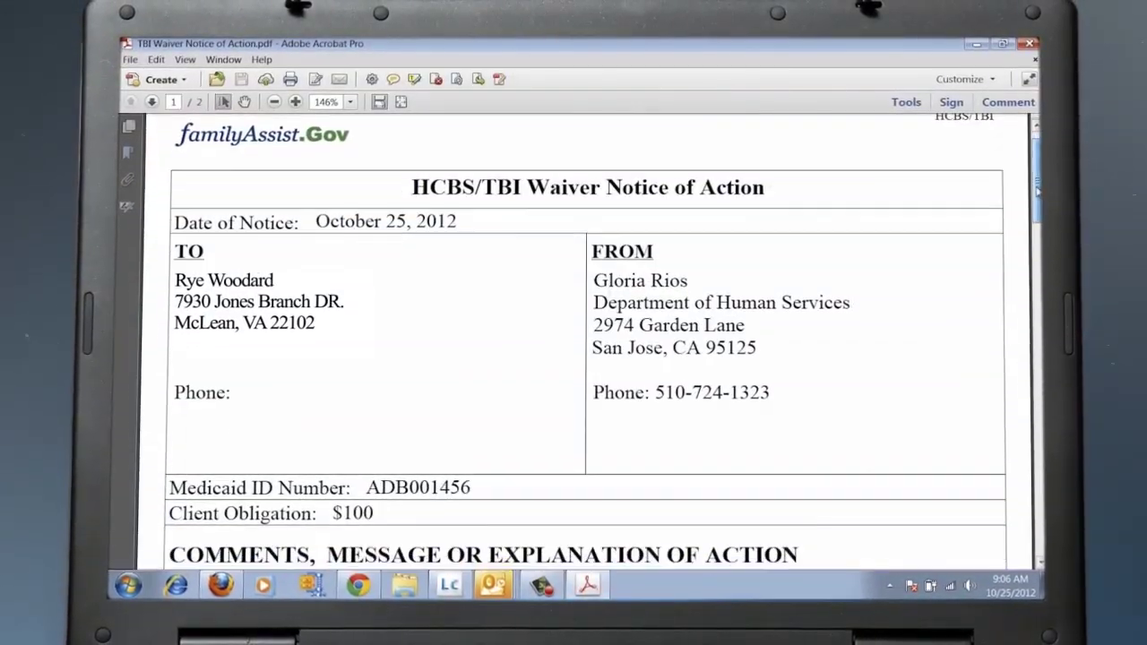